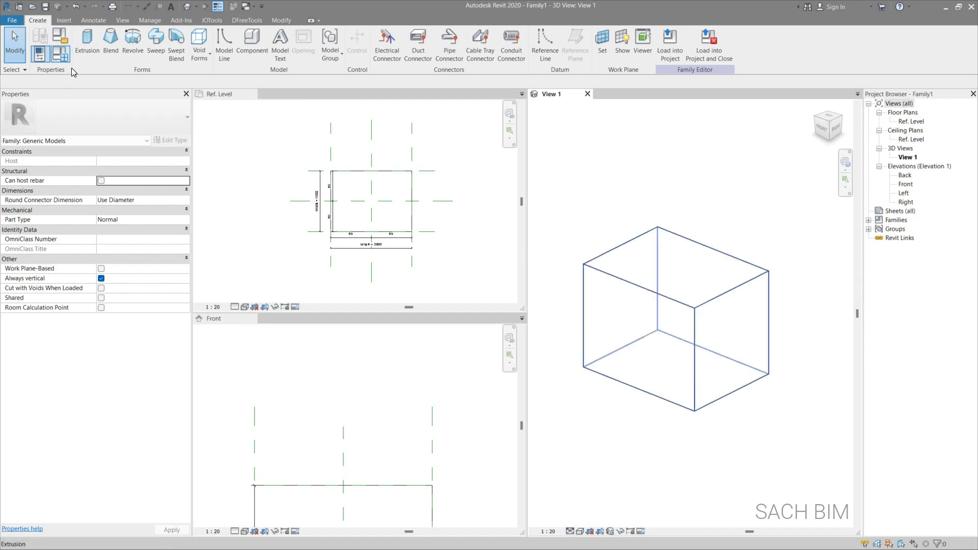
Open the Family Types settings, set the Height parameter to 2000 and apply it
click(60, 53)
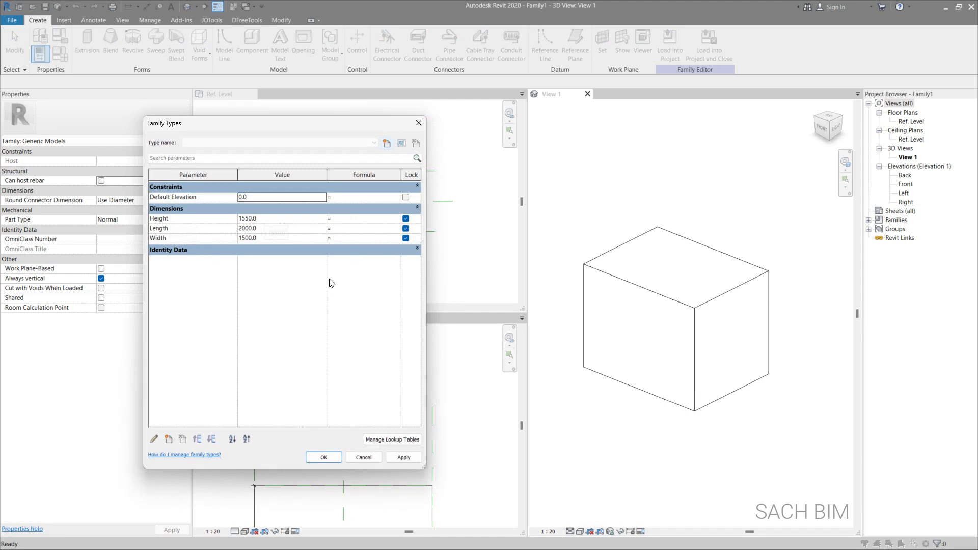
key(Down)
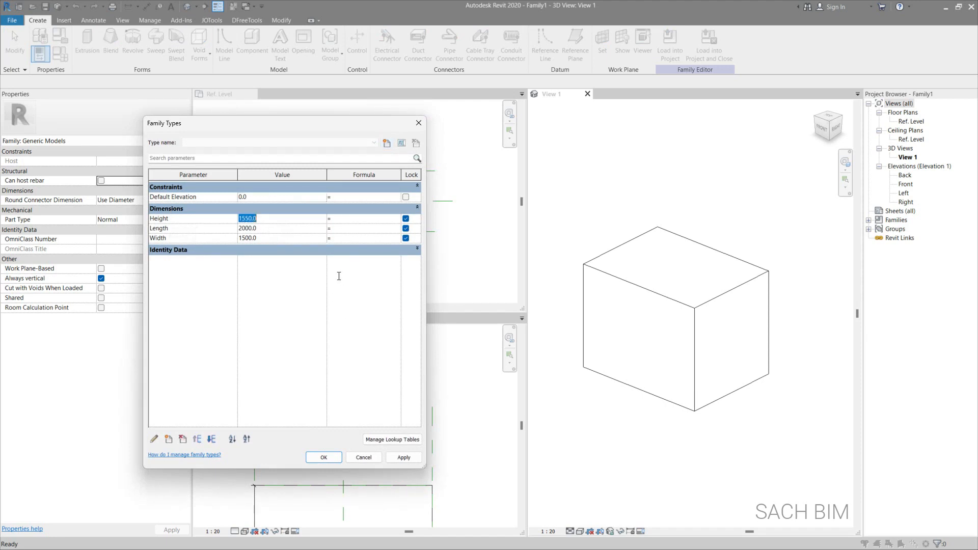
text(2000)
click(404, 457)
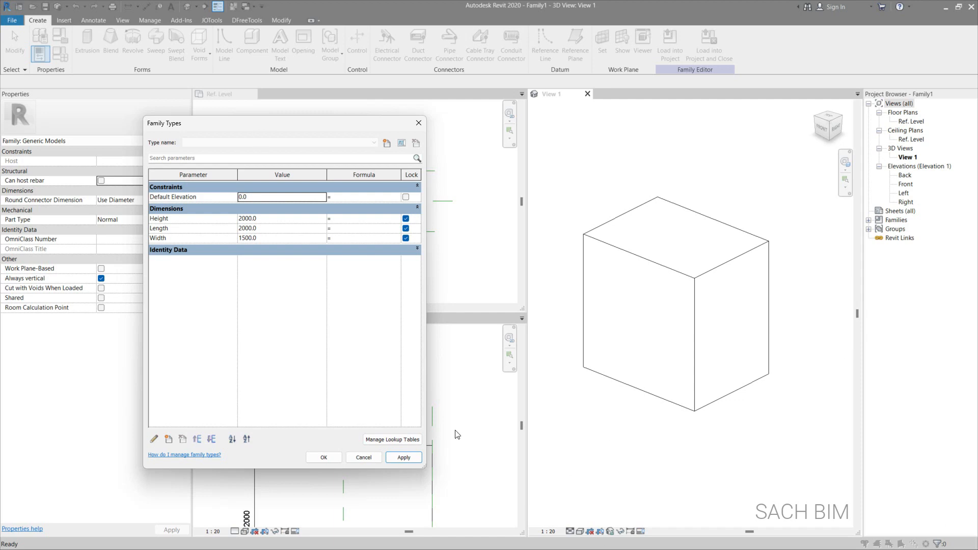
Fix the Height parameter with the formula 2000 mm
drag(280, 123, 279, 113)
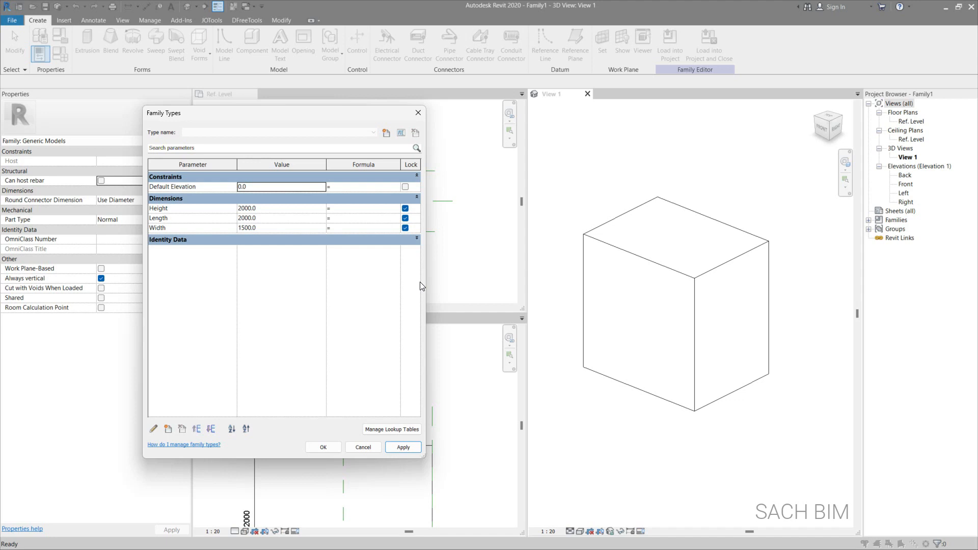
click(352, 208)
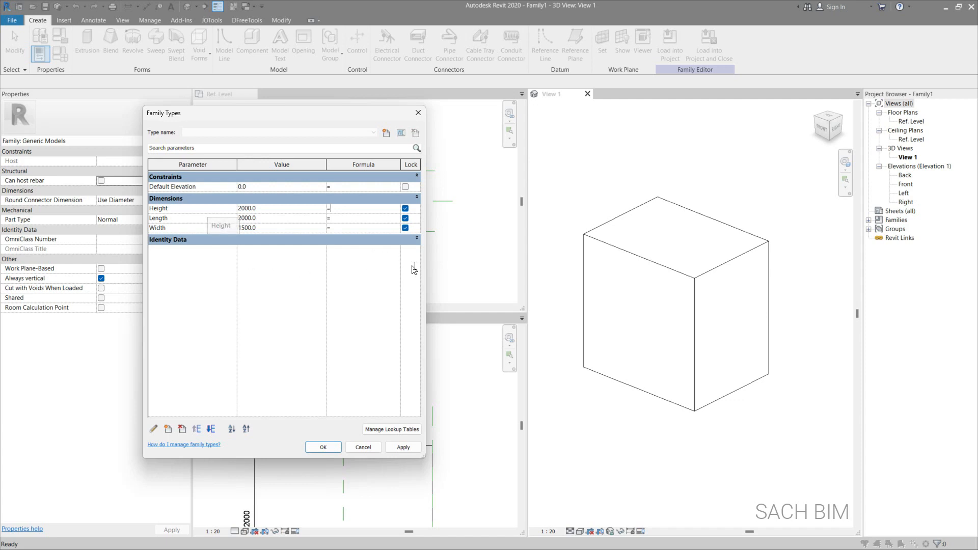
text(2000)
key(Return)
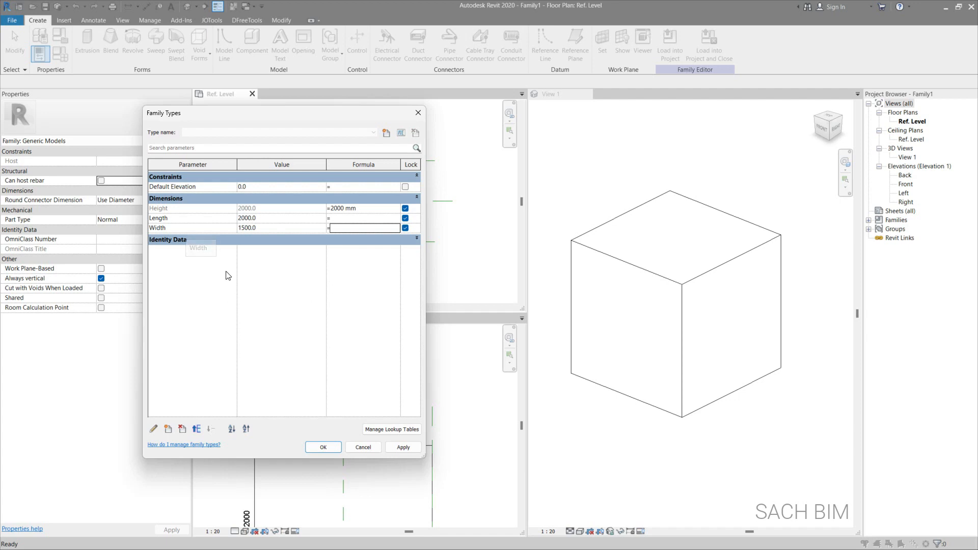
Give the Width parameter the formula Length and apply the change
key(Up)
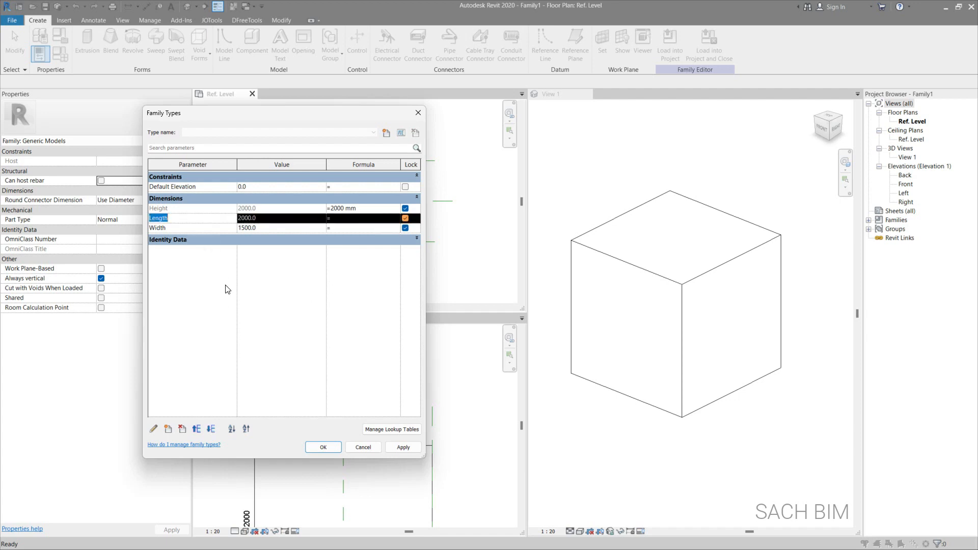
key(Down)
key(Up)
click(363, 228)
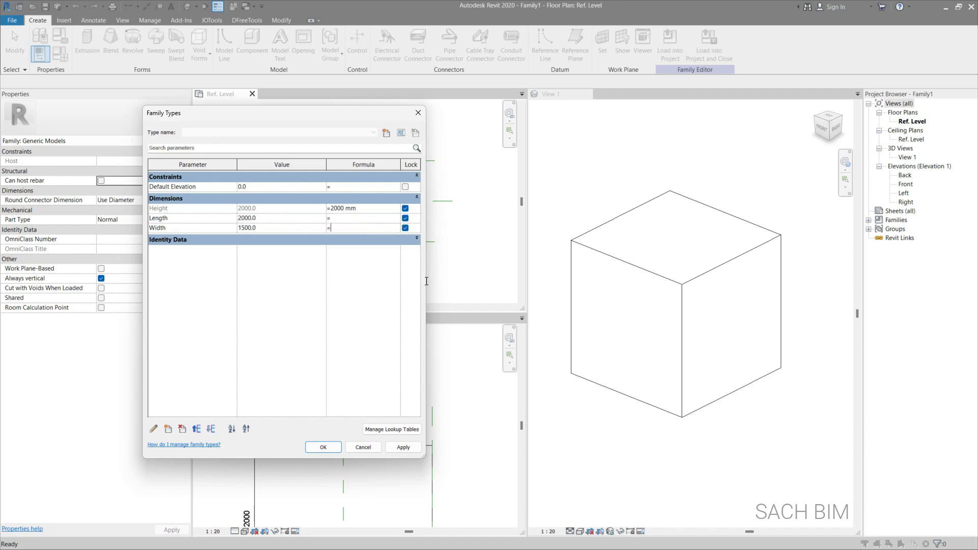
text(Length)
click(403, 447)
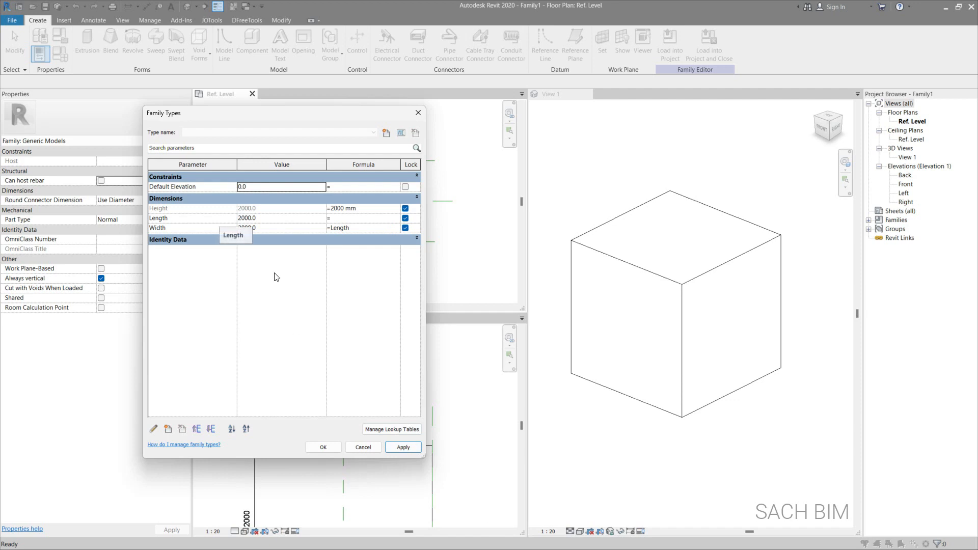
Set the Length parameter's value to 1500
key(Tab)
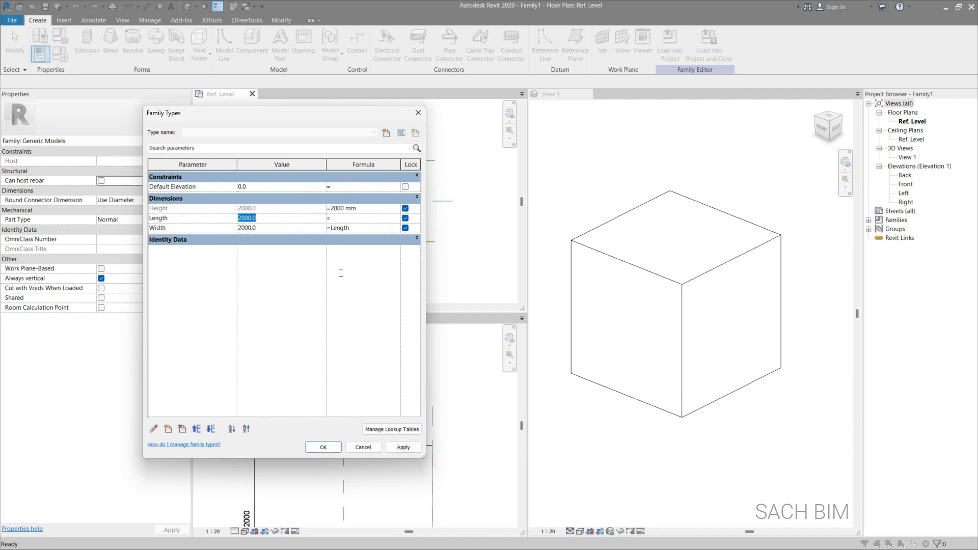
text(1500)
key(Tab)
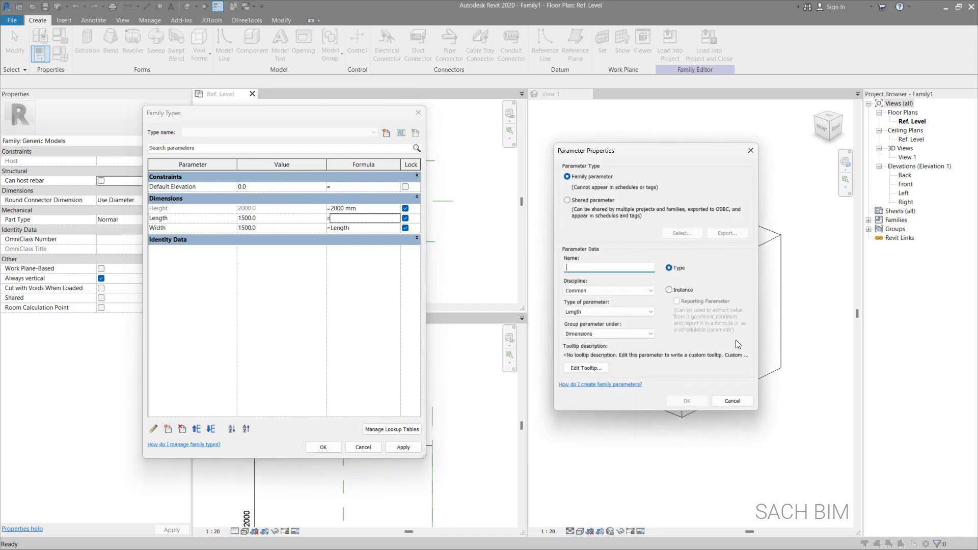
Create a Length-type family parameter named Addition under Dimensions and give it the formula Length + 20 mm
text(Addition)
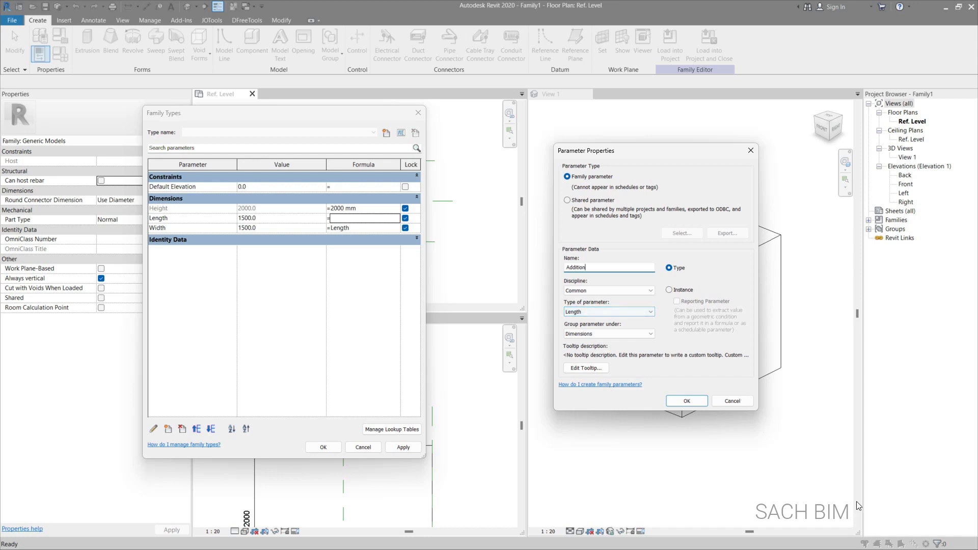
click(687, 401)
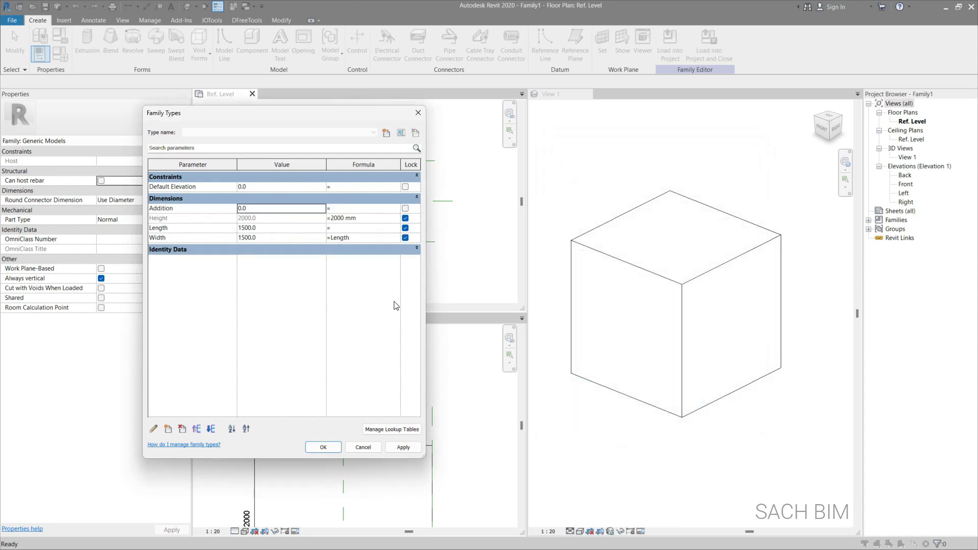
double_click(361, 238)
click(188, 228)
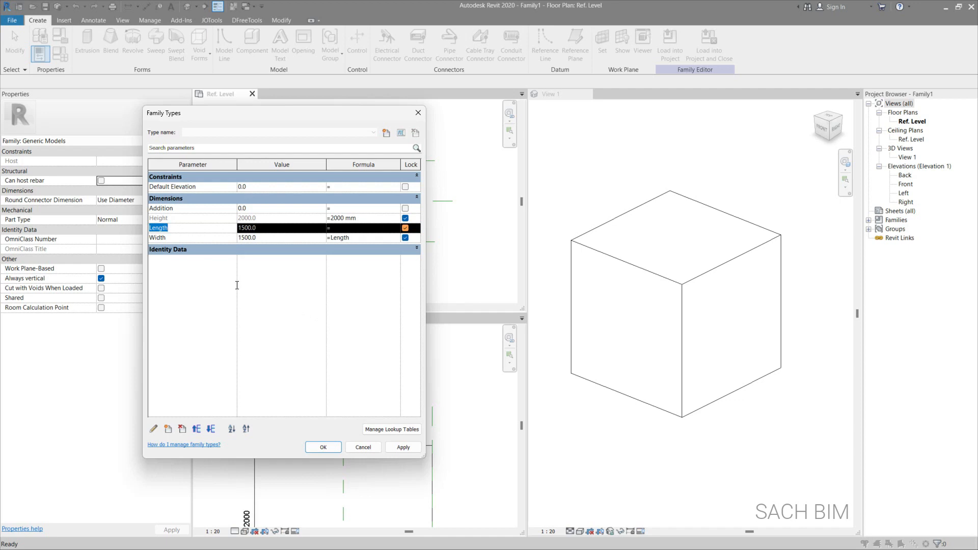
click(353, 208)
text(Length)
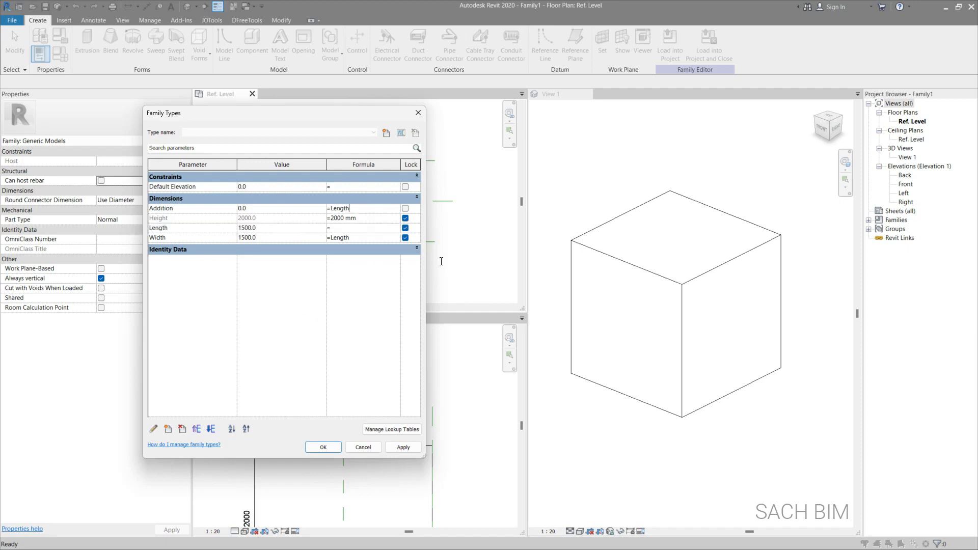
text( +20)
key(Return)
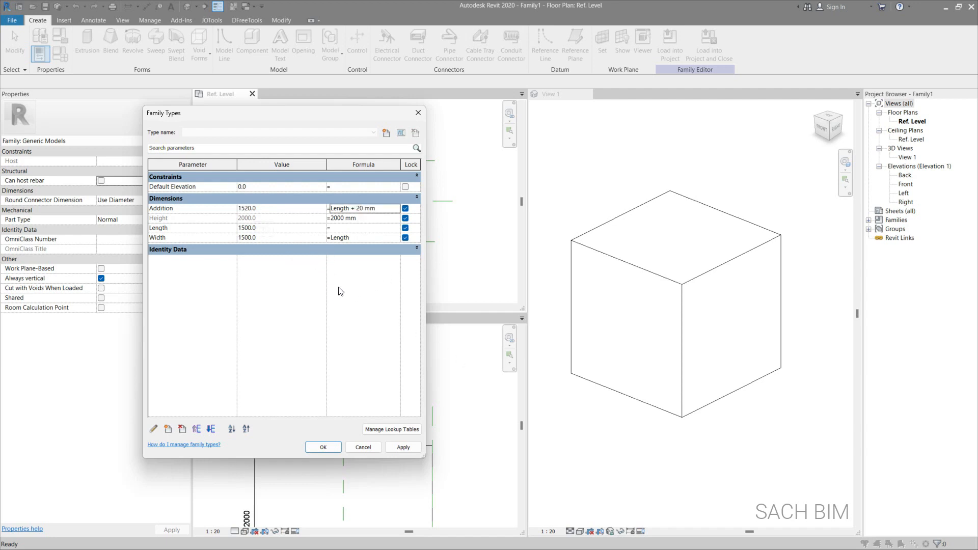
Set the Length parameter's value to 1600
key(Tab)
text(1600)
key(Tab)
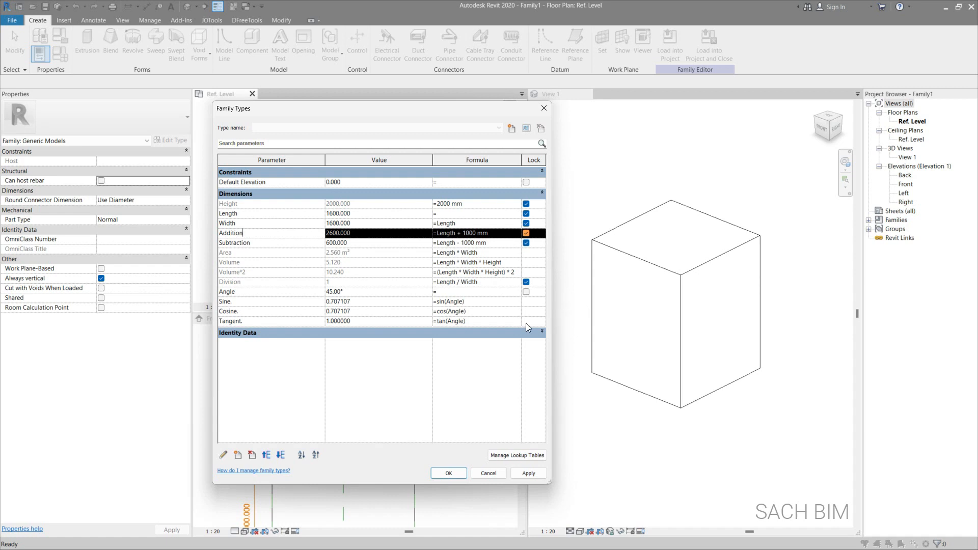
Review the Subtraction, Area, Volume, Volume*2, Division and Angle parameters and their formulas one by one
key(Down)
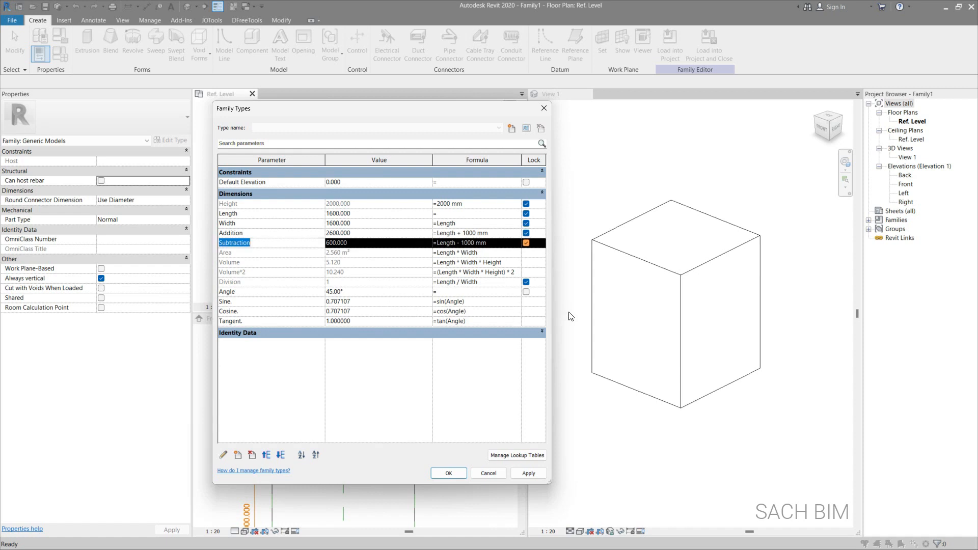
key(Down)
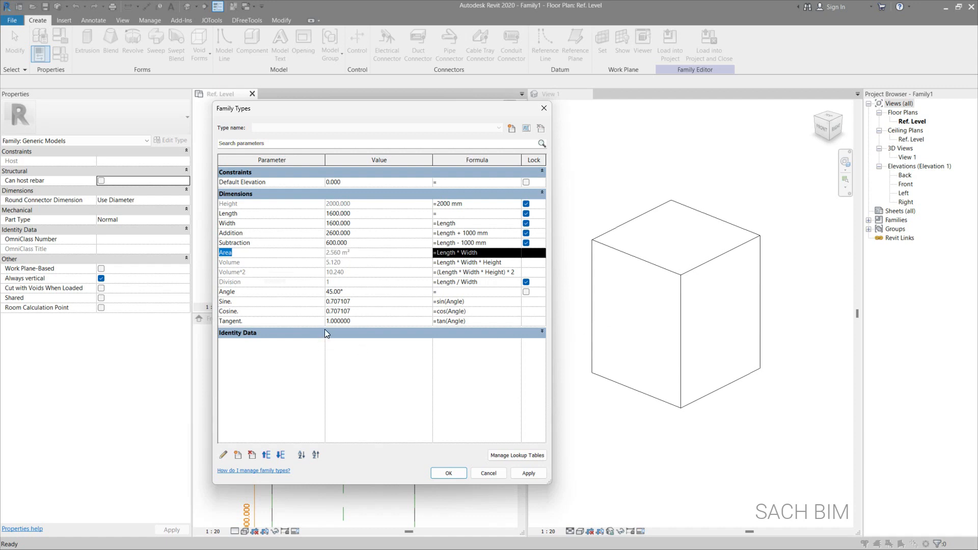
key(Down)
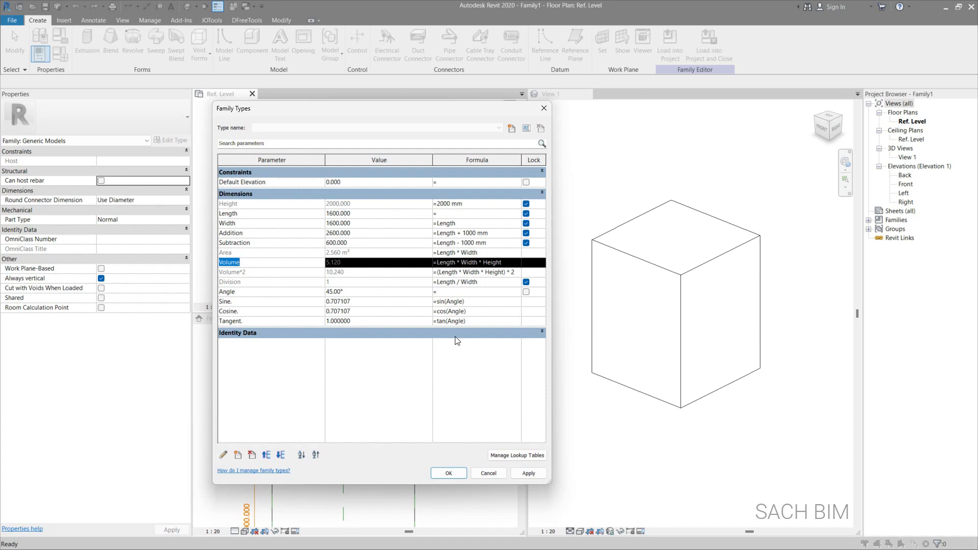
key(Down)
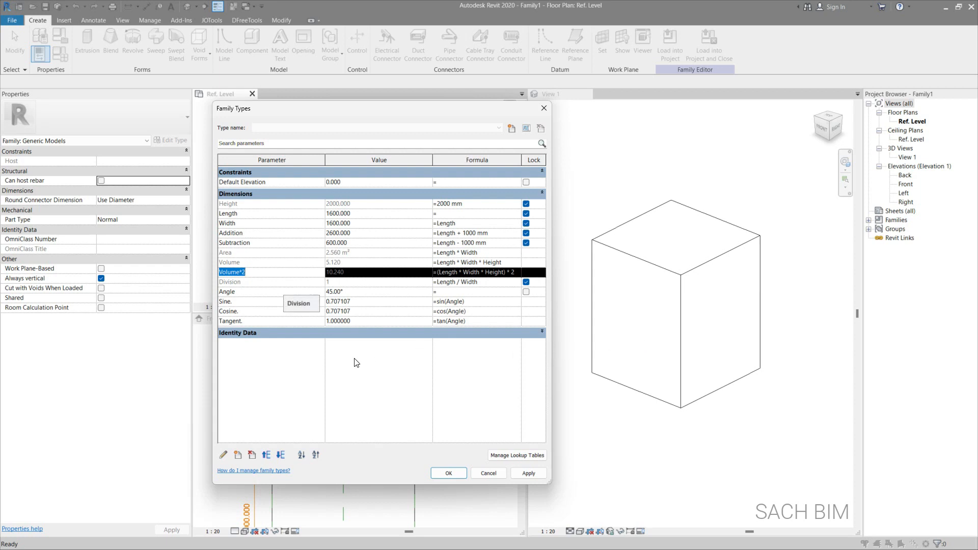
key(Down)
key(Down)
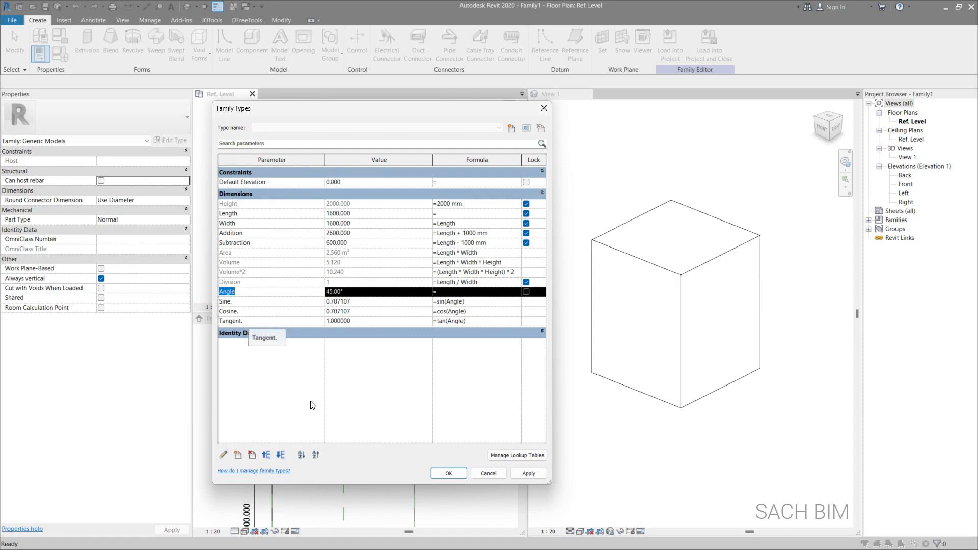
Change the Length parameter to 1500 and apply it to the family
click(382, 213)
key(ctrl+a)
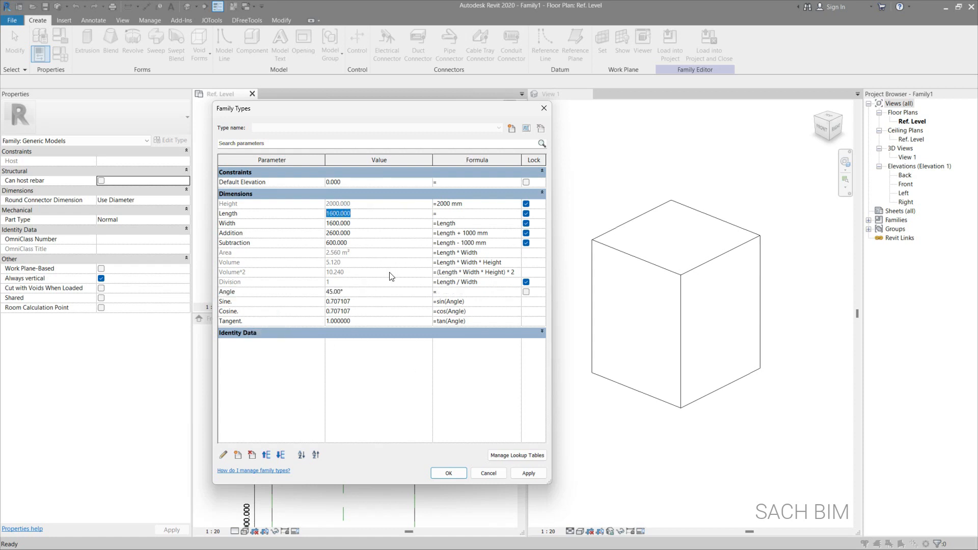
text(15)
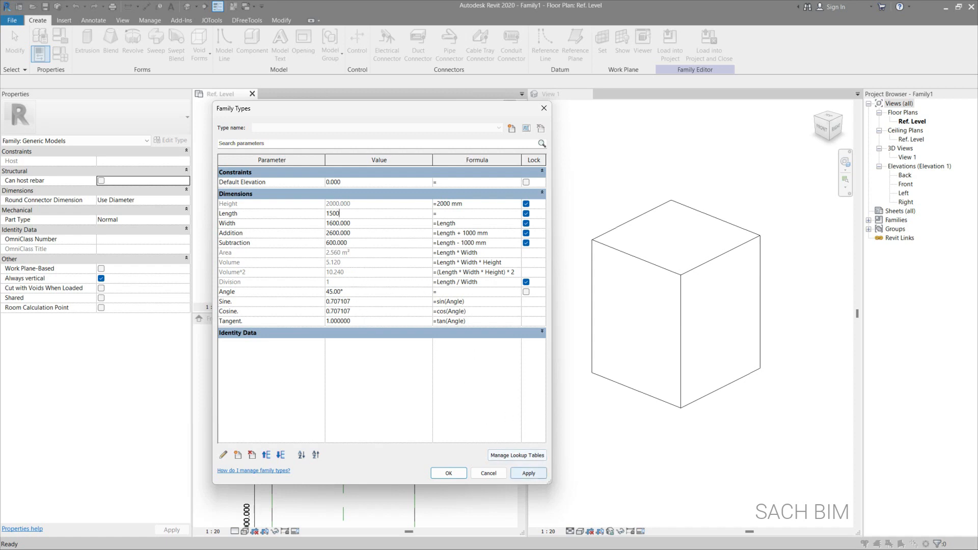
click(528, 473)
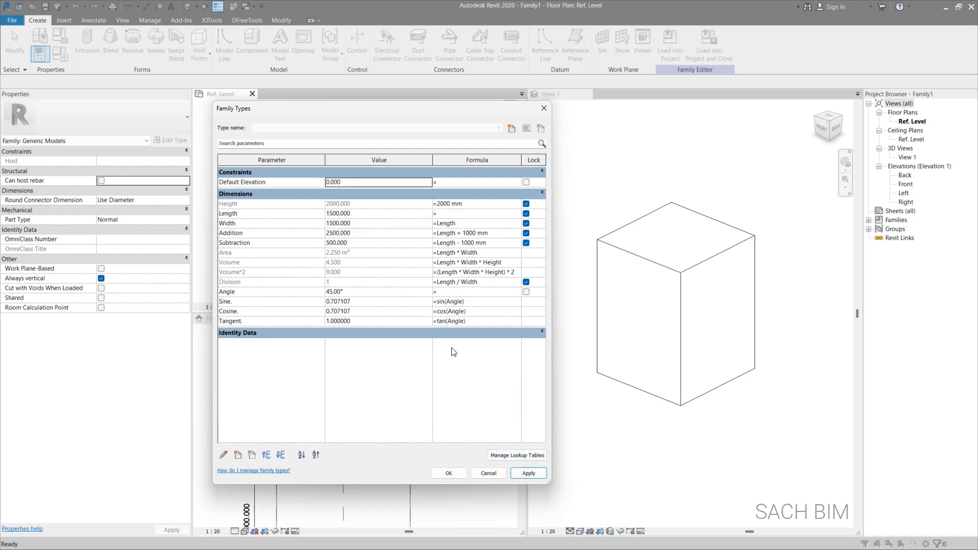
Set the Angle parameter to 30 degrees
key(Tab)
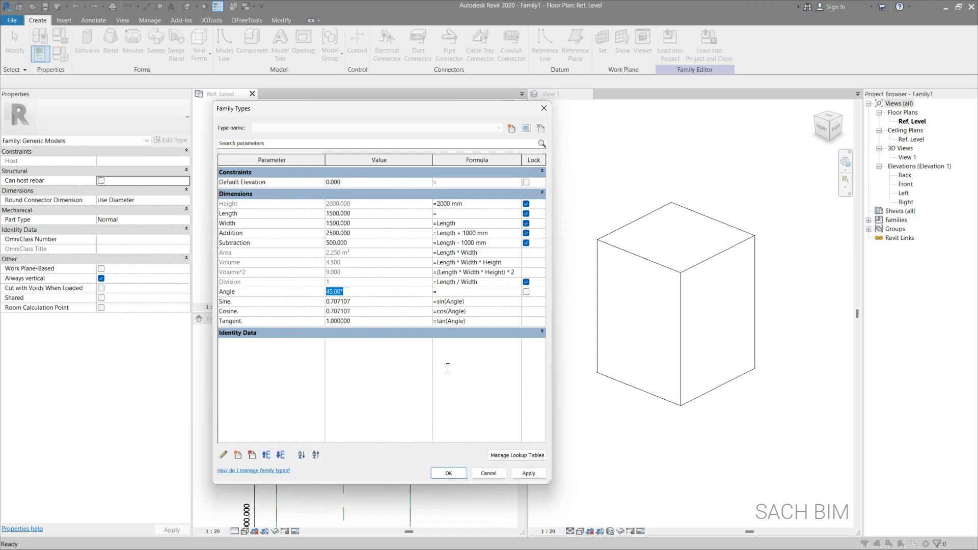
text(30)
key(Tab)
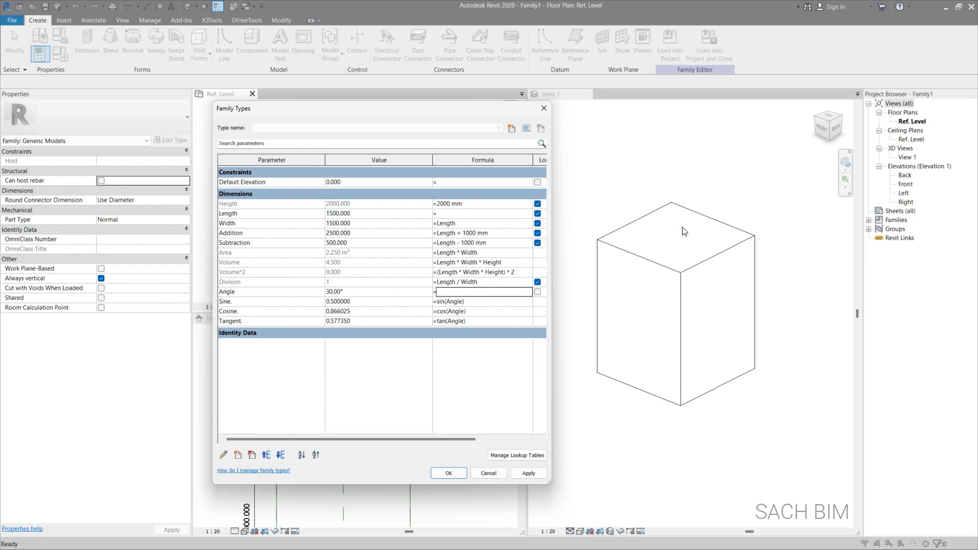
Widen the Family Types dialog, narrow its Value column and accept the parameter changes
drag(550, 224, 694, 224)
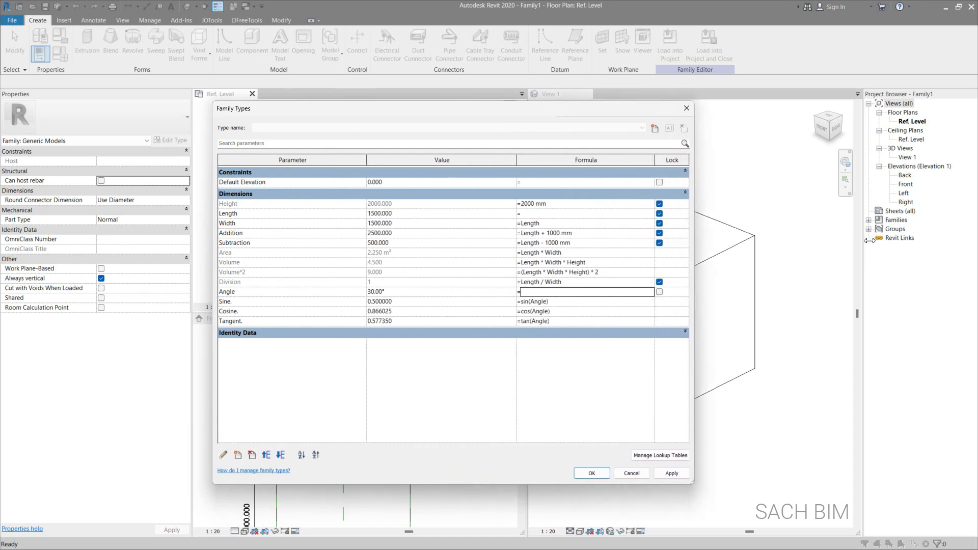
drag(517, 232, 413, 233)
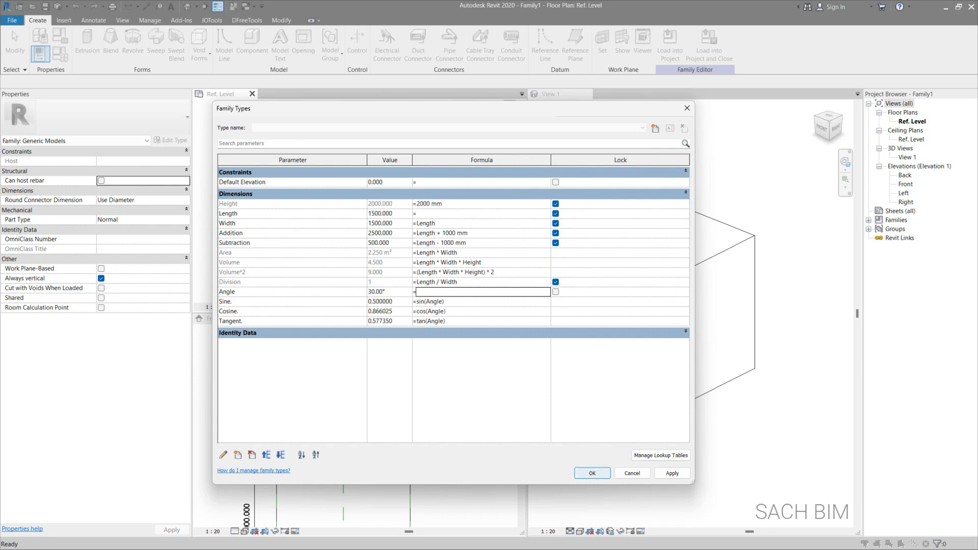
click(592, 473)
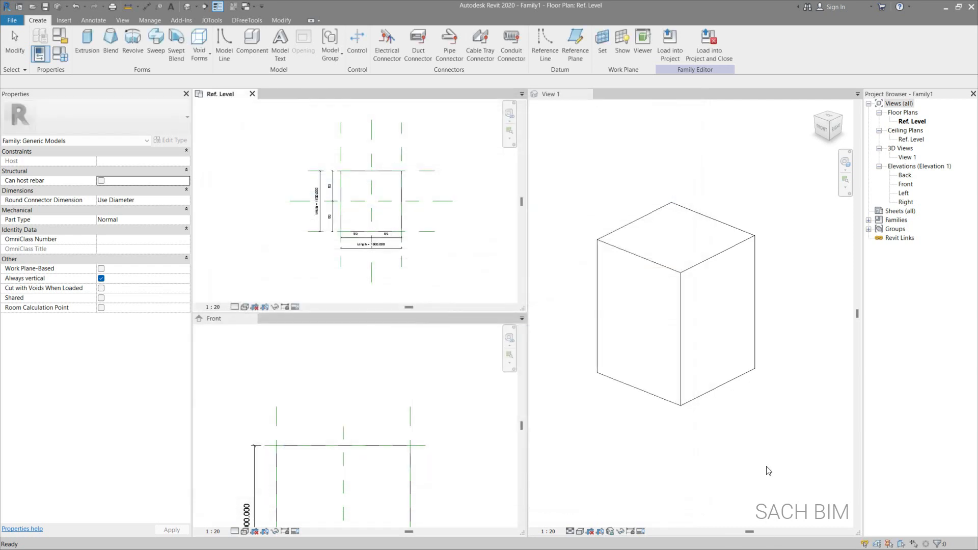
Arrange the open family views as tabs and create a new project from the Systems-Default_Metric template
key(t)
key(w)
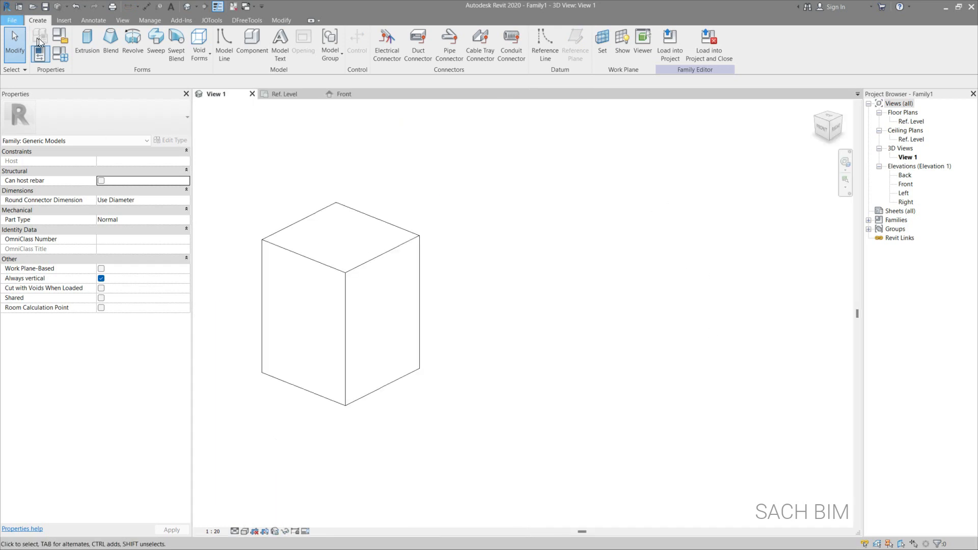
click(11, 20)
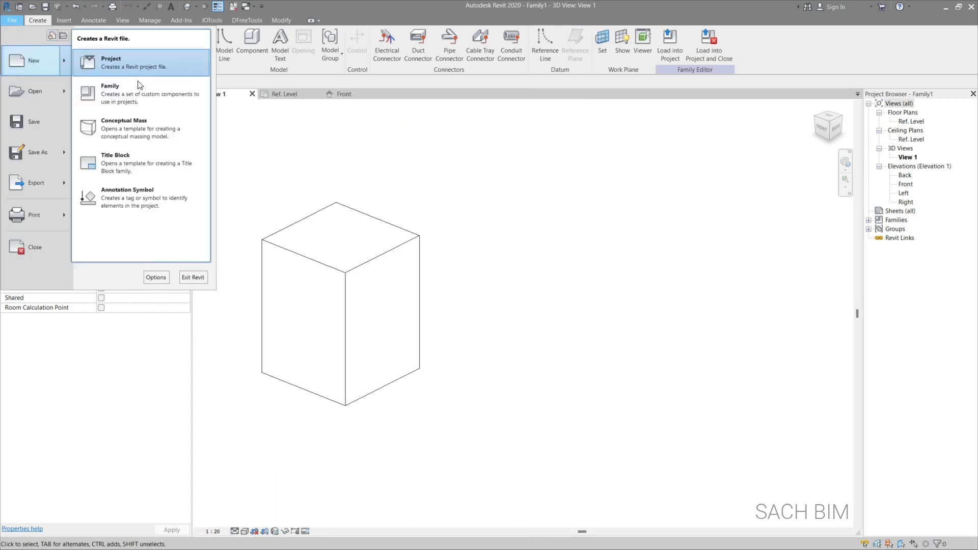
click(136, 76)
click(362, 176)
key(Down)
key(Down)
key(Down)
key(Down)
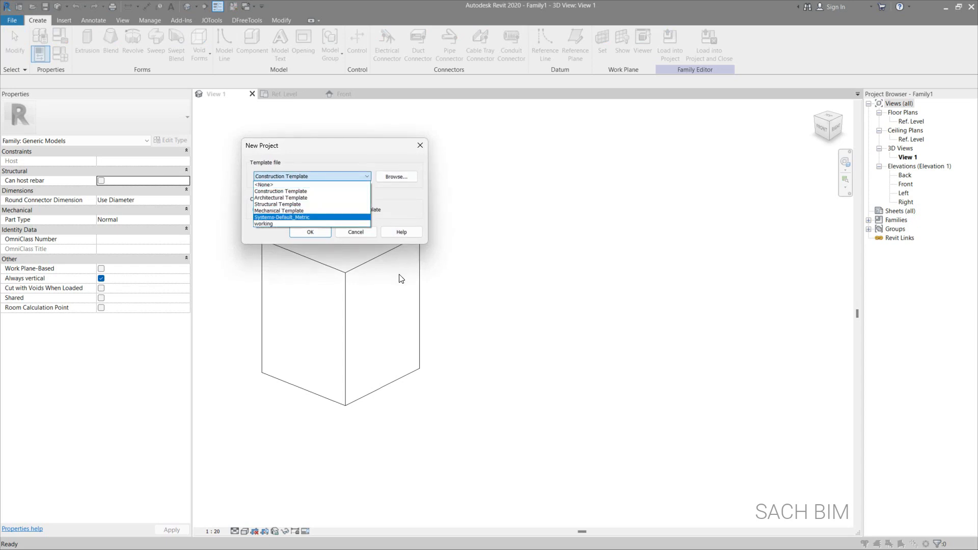
key(Return)
key(Return)
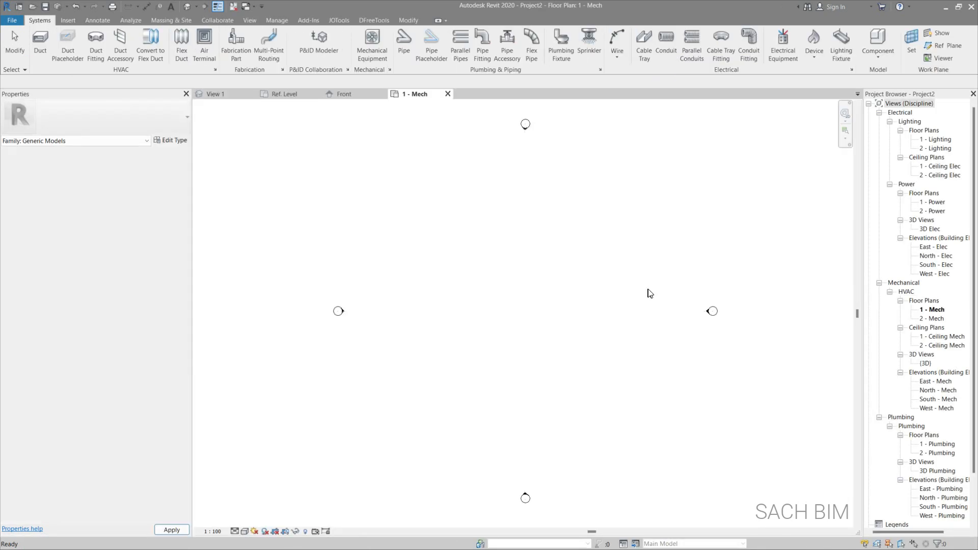
Load the box family into the new project and place one instance in the 1 - Mech floor plan
key(ctrl+Tab)
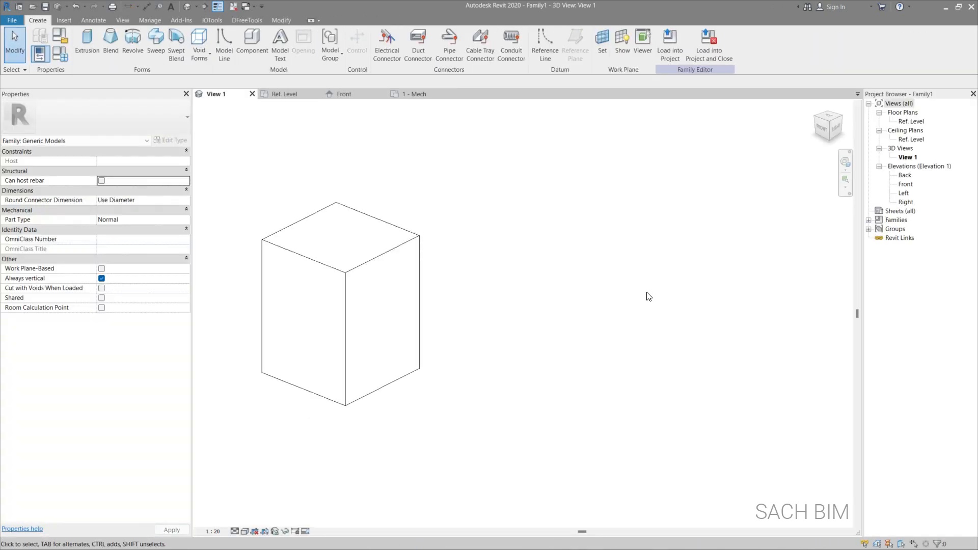
click(669, 43)
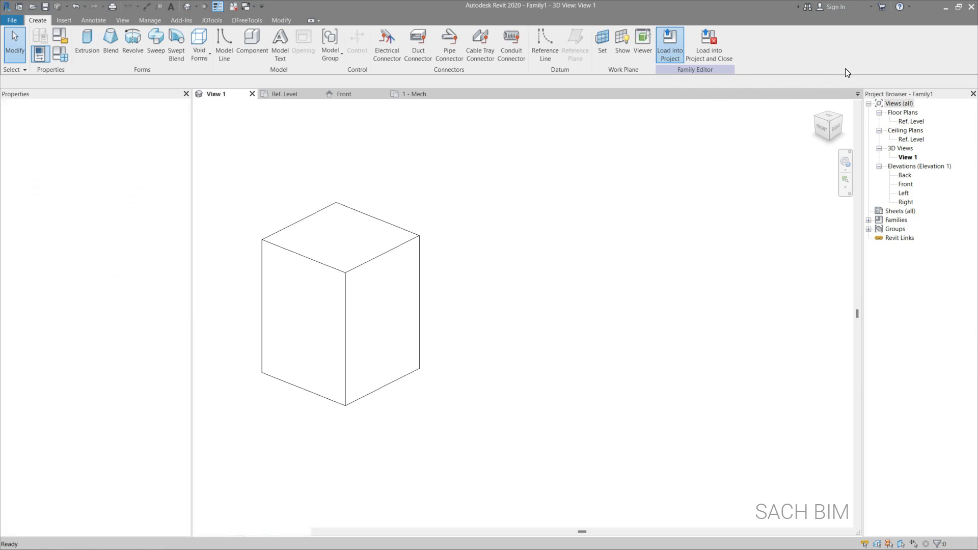
scroll(418, 284, up, 5)
click(418, 285)
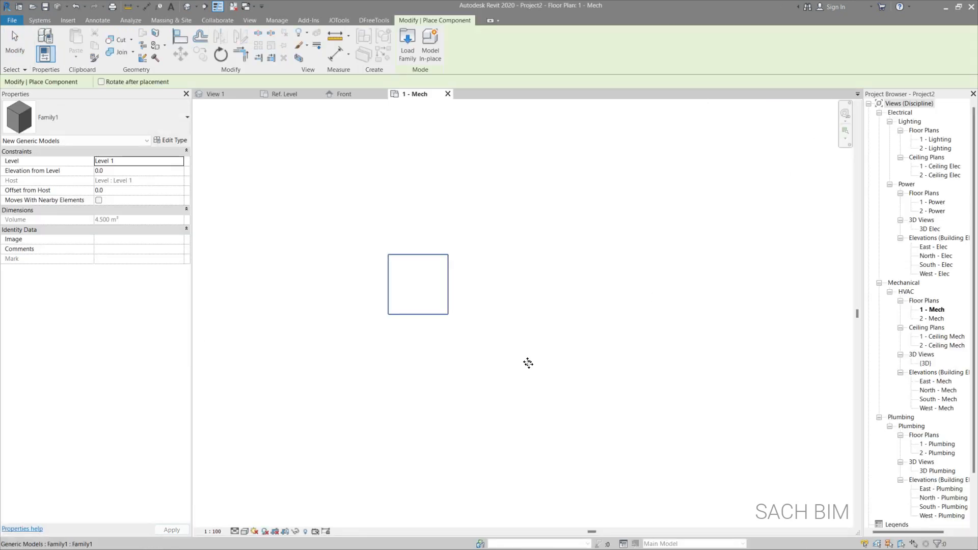
key(Escape)
Set the Length type parameter of the placed box to 2000 and apply it
click(448, 306)
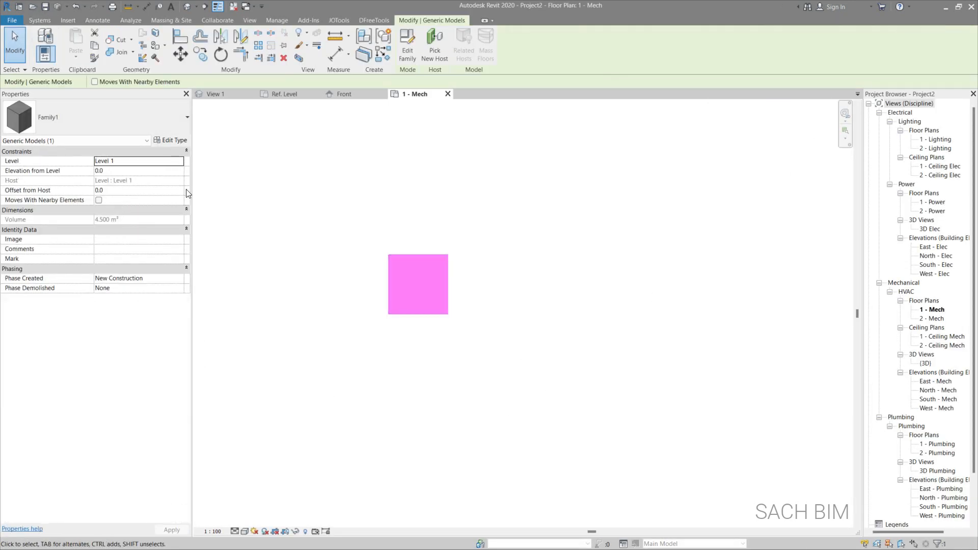
click(171, 140)
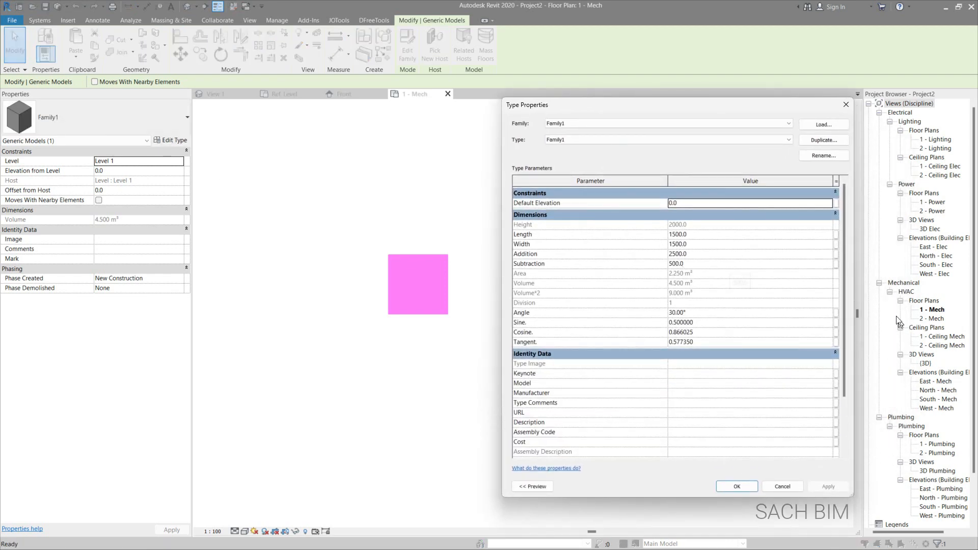
key(Tab)
text(20)
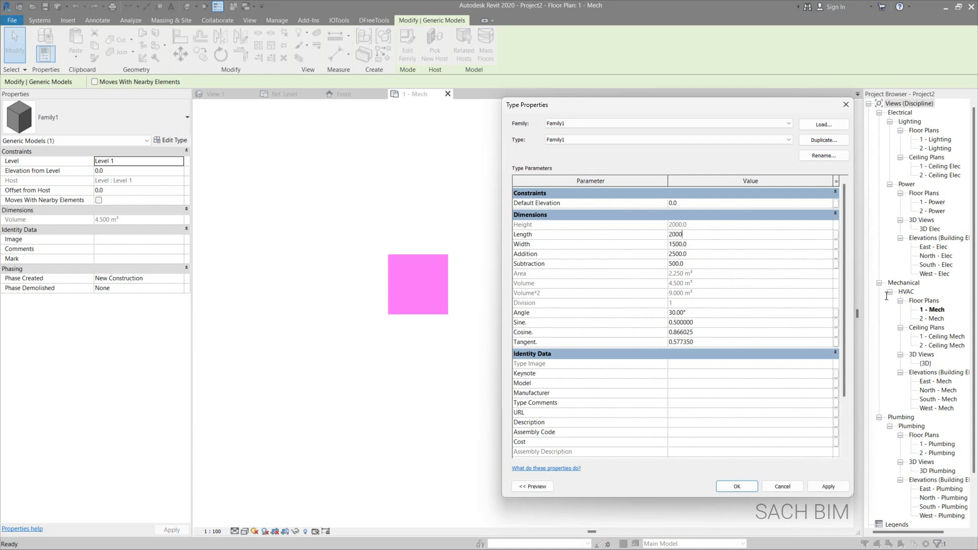
click(829, 487)
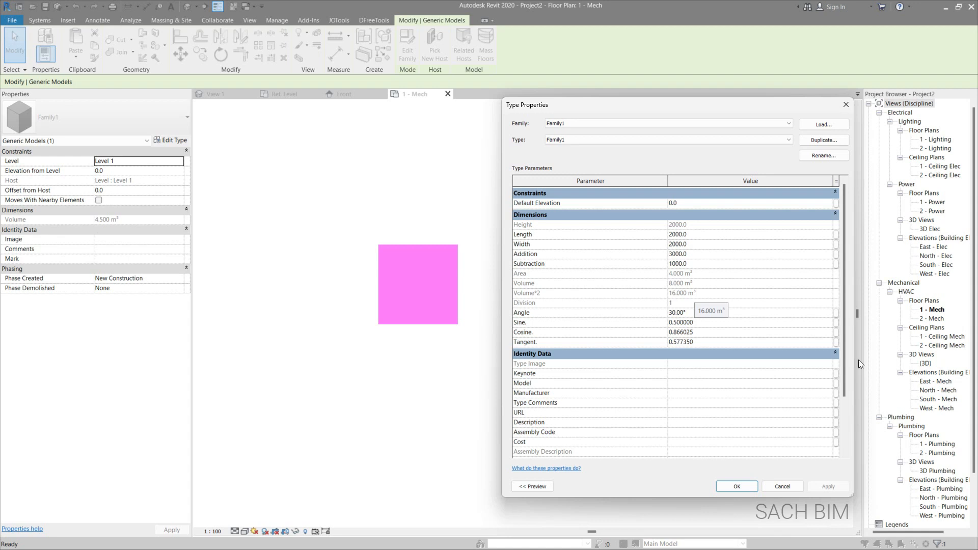
Duplicate the box's current type under the name "length 2000"
click(824, 141)
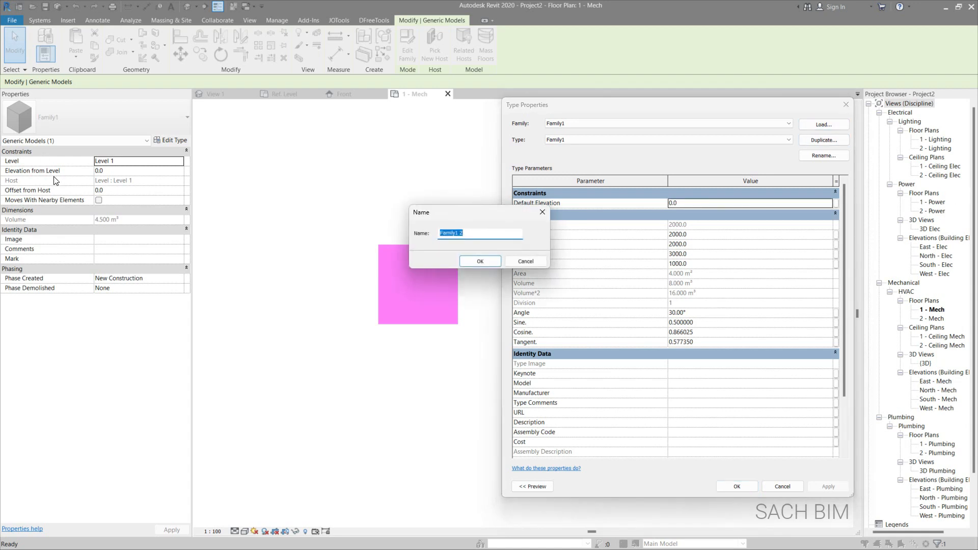
text(length 2000)
key(Return)
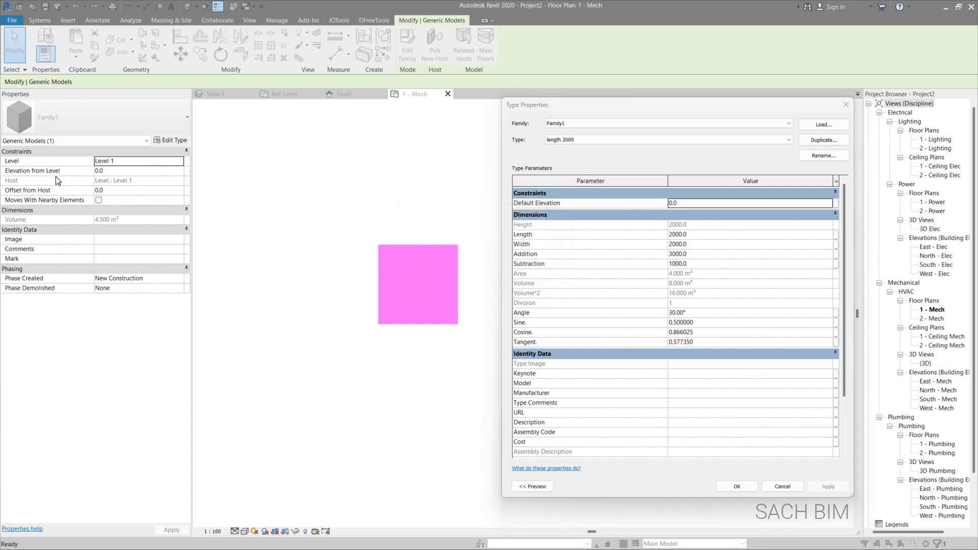
Duplicate the type as "length 3000" and set its Length parameter to 3000
click(824, 140)
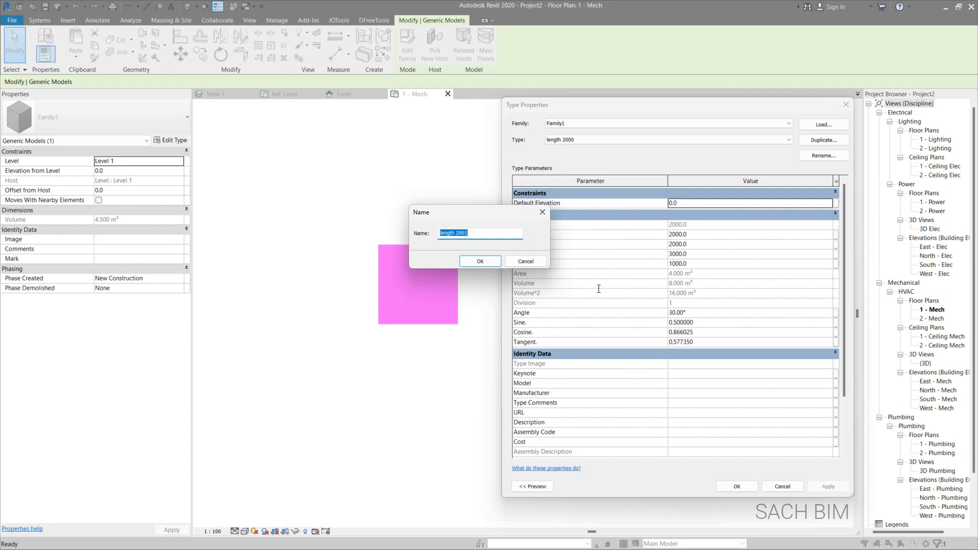
double_click(461, 233)
text(3000)
key(Return)
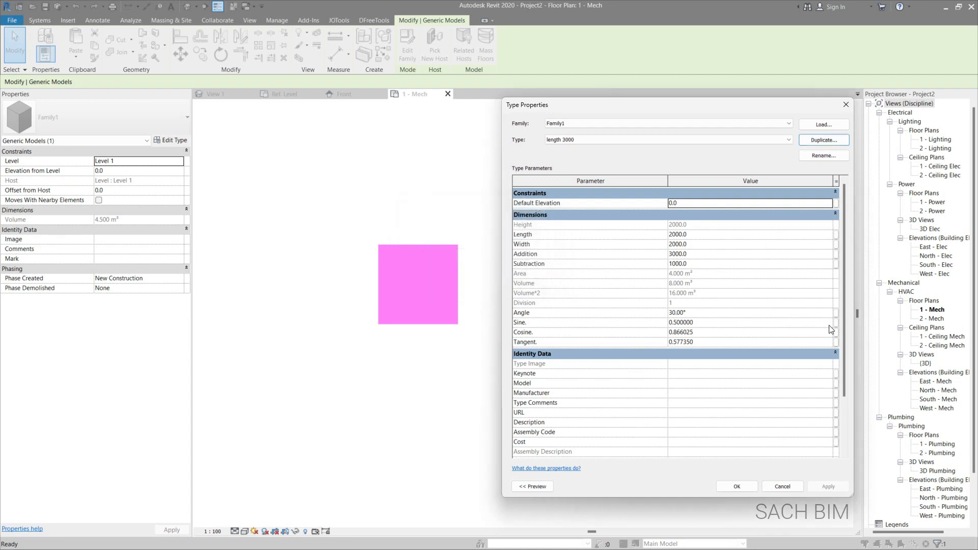
key(Tab)
text(300)
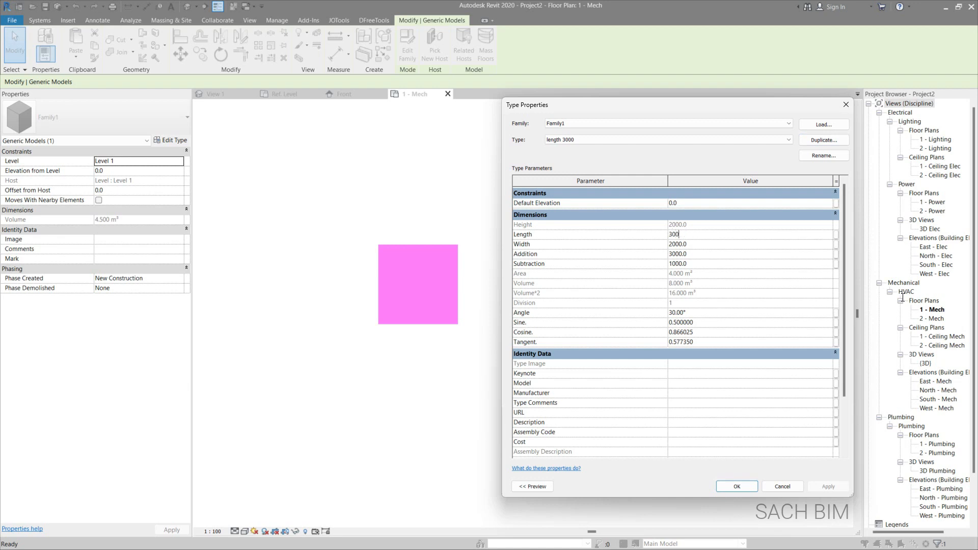
text(0)
key(Return)
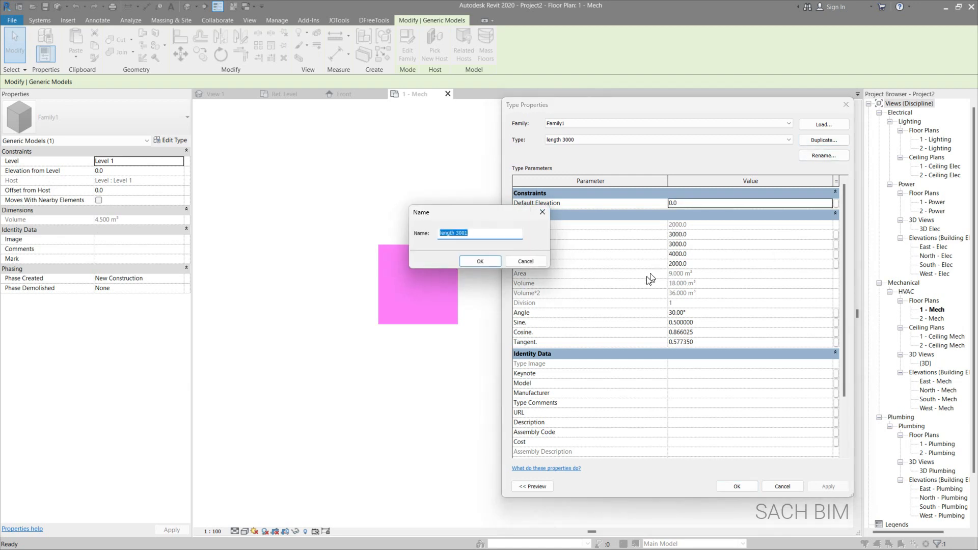
Duplicate the type as "length 4000", set its Length parameter to 4000 and accept the type properties
key(End)
key(ctrl+shift+Left)
text(4000)
key(Return)
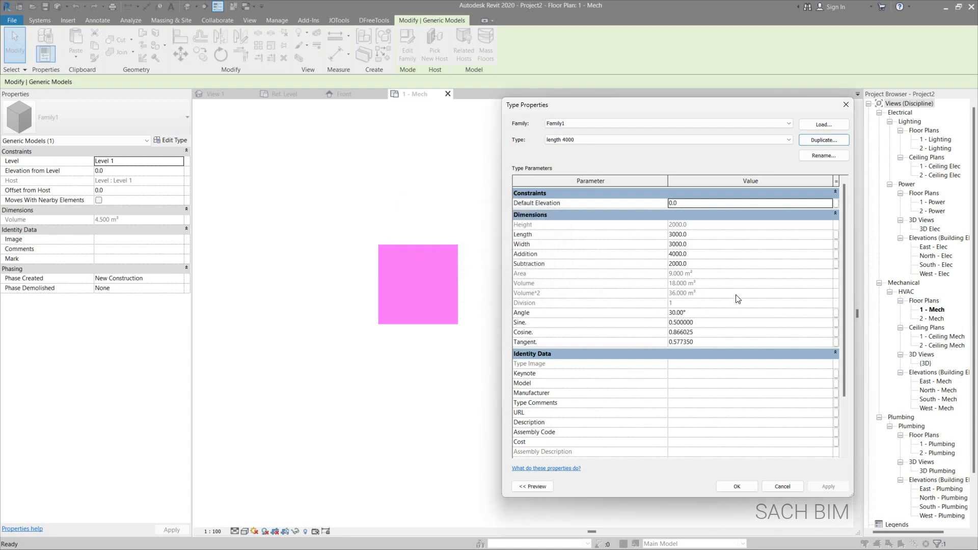
key(Tab)
text(400)
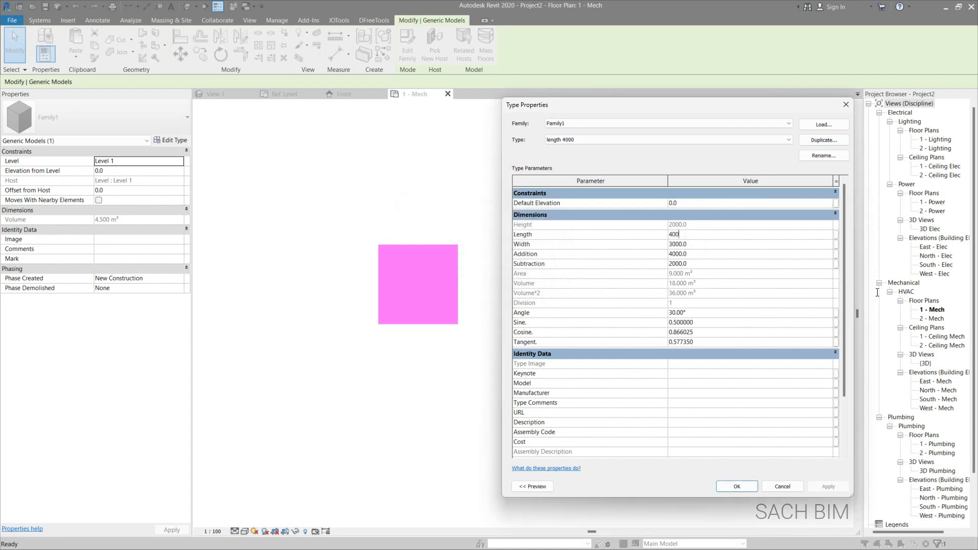
text(0)
key(Return)
click(737, 486)
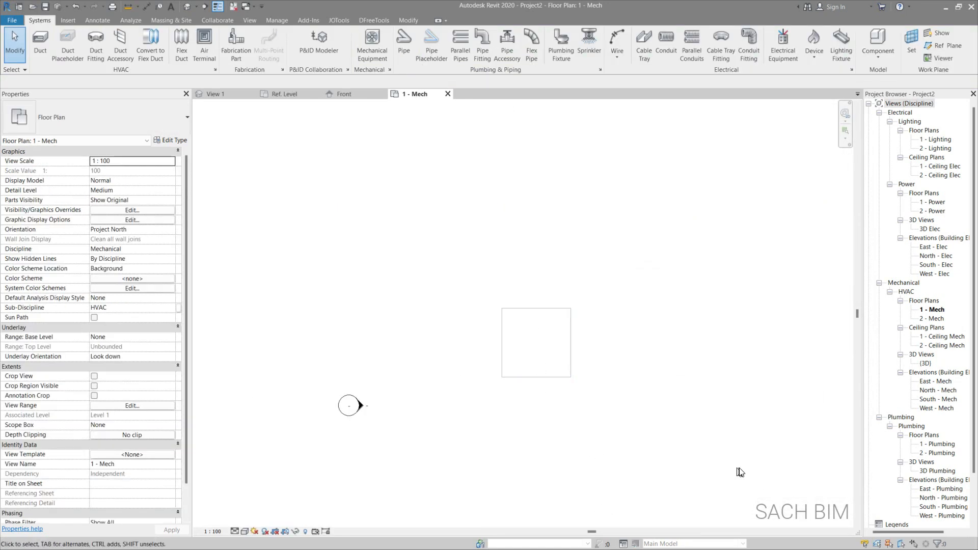
Switch the placed box's type to length 2000, length 3000 and back to length 4000, and deselect it
click(713, 476)
middle_drag(787, 472, 634, 450)
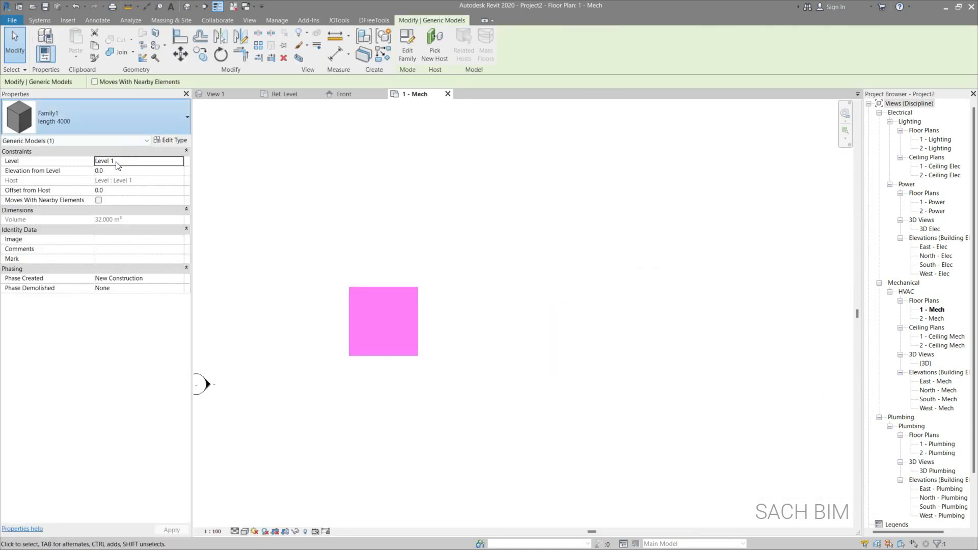
click(102, 117)
click(51, 186)
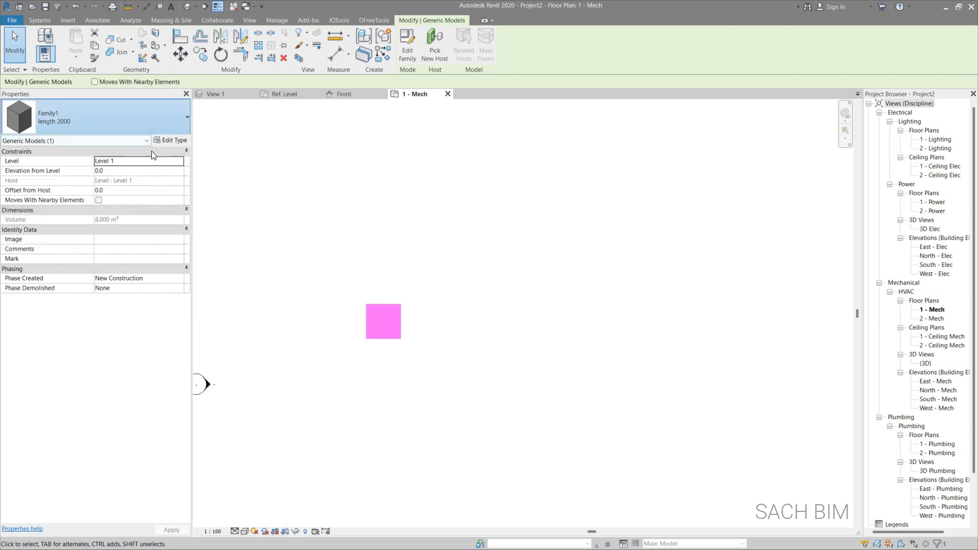
click(151, 127)
click(51, 199)
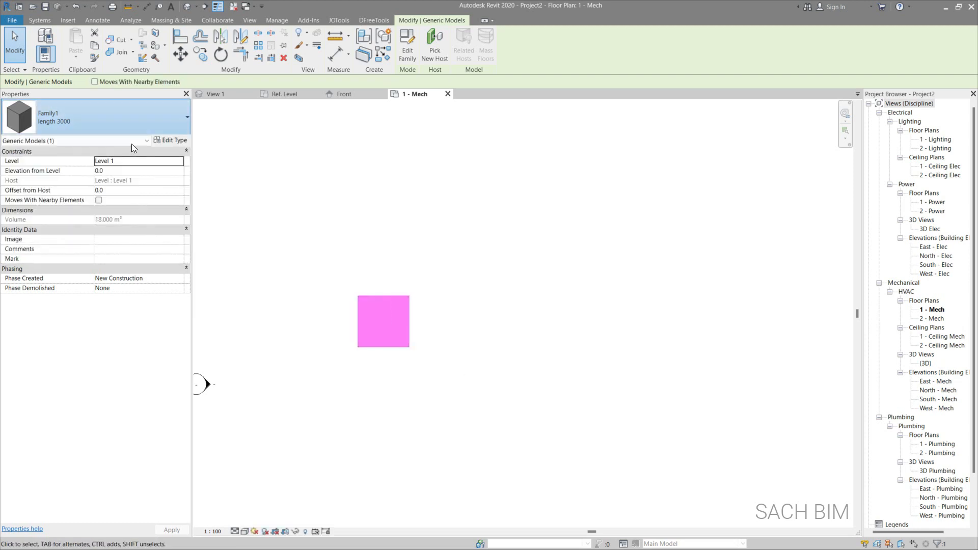
click(131, 127)
click(51, 257)
click(535, 273)
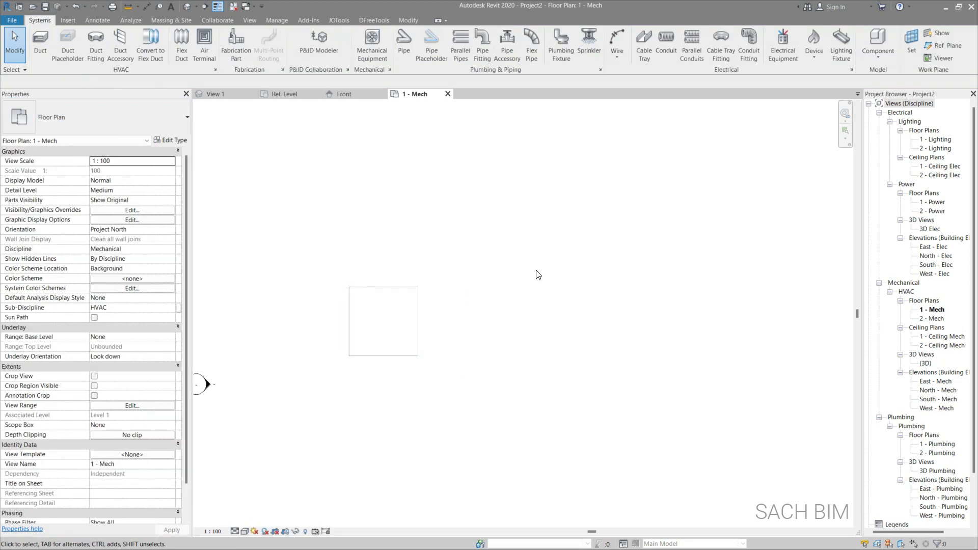